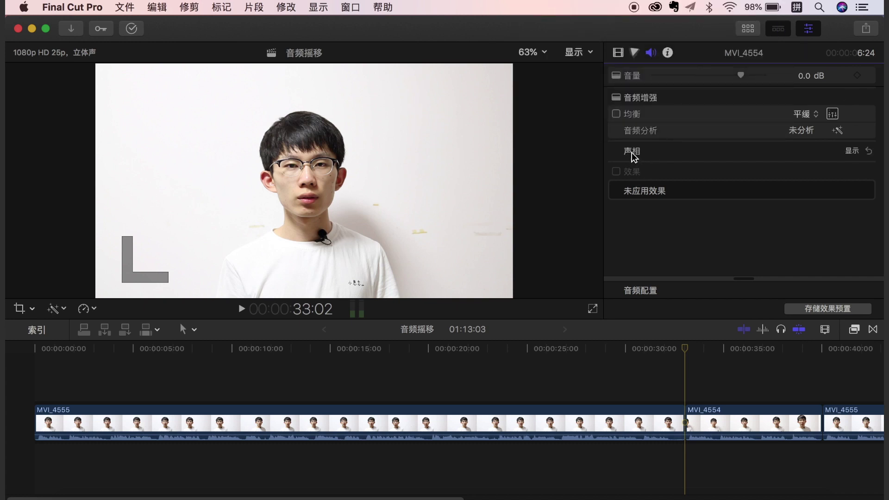
Expand the Pan settings and move the playhead about 6 seconds into clip MVI_4555
left_click(851, 151)
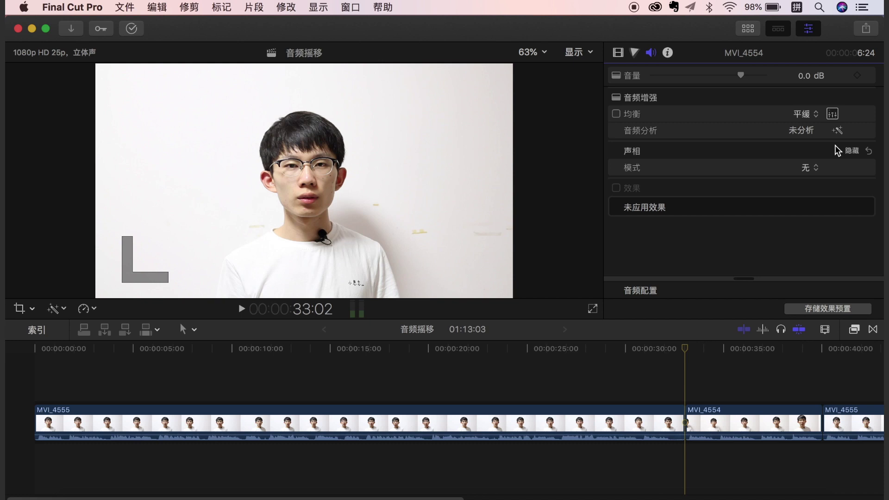
mouse_move(688, 351)
left_mouse_down()
mouse_move(342, 386)
mouse_move(157, 392)
left_mouse_up()
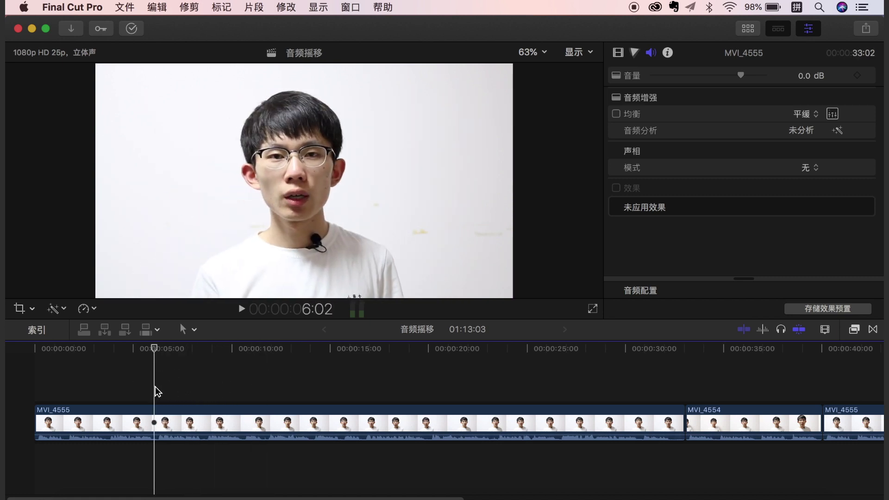
Select clip MVI_4555 and set its pan mode to 立体声左/右 (Stereo Left/Right)
left_click(159, 419)
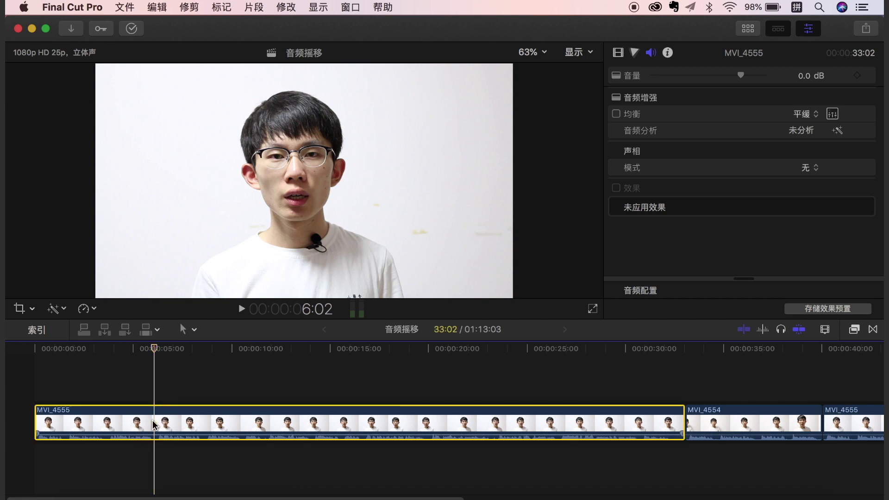
left_click(811, 169)
left_click(821, 181)
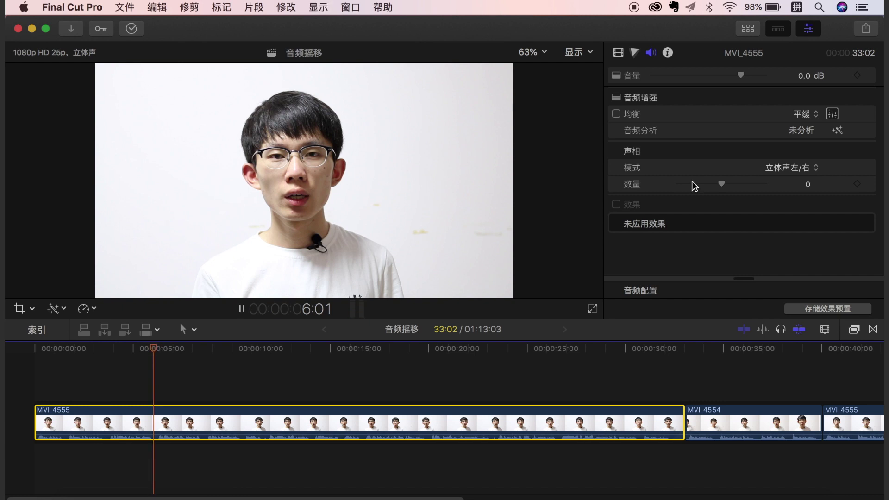
Audition the pan amount during playback, sweeping it sideways and returning it to 0
key("space")
mouse_move(720, 184)
left_mouse_down()
mouse_move(672, 185)
mouse_move(770, 189)
left_mouse_up()
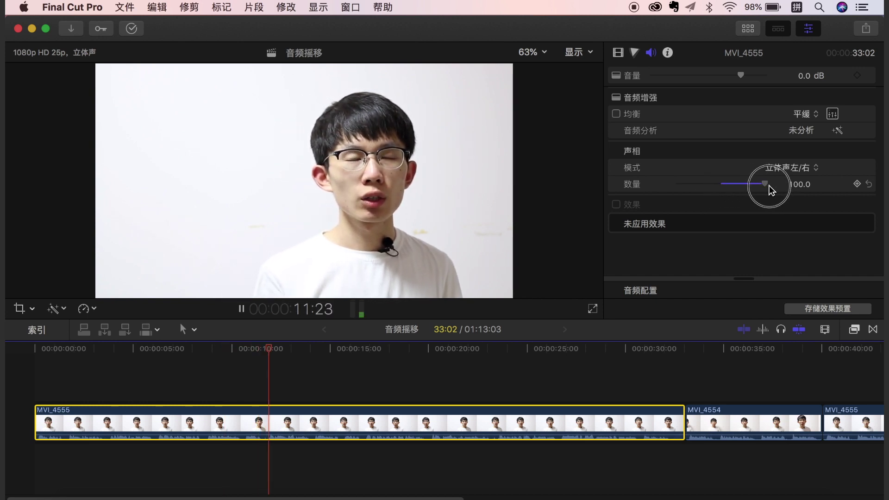
left_click_drag(770, 189, 724, 192)
key("space")
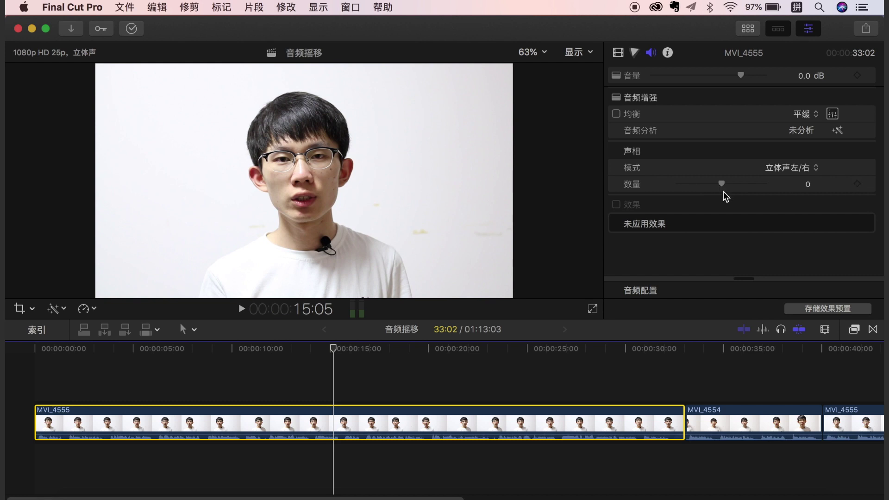
Try pan amounts of -100 and 100, then return the playhead to about 6 seconds
left_click_drag(722, 183, 667, 183)
left_click_drag(679, 188, 800, 187)
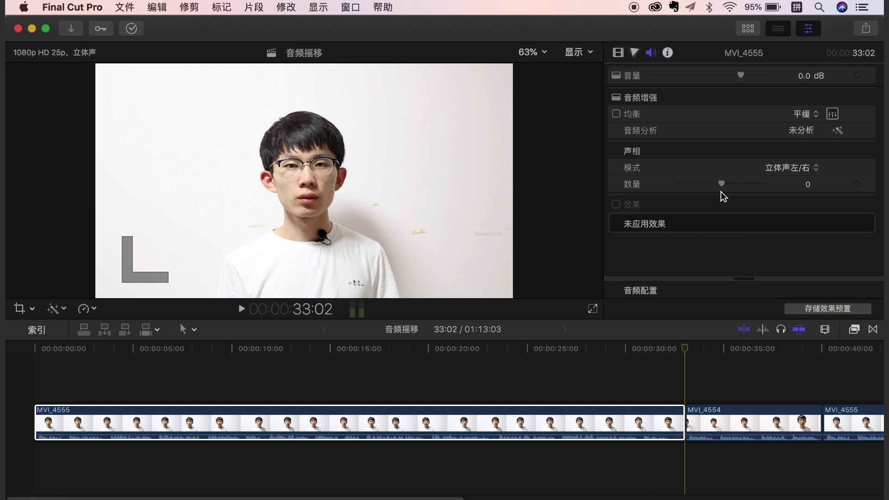
mouse_move(685, 349)
left_mouse_down()
mouse_move(160, 382)
mouse_move(157, 353)
mouse_move(168, 356)
mouse_move(157, 353)
left_mouse_up()
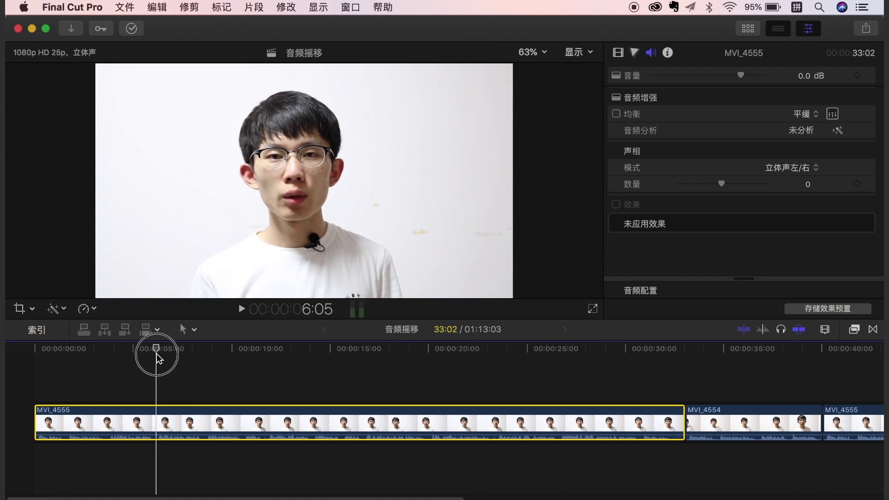
Keyframe the pan amount at 0 near 6 seconds, then at -100 at 8:12
left_click(857, 185)
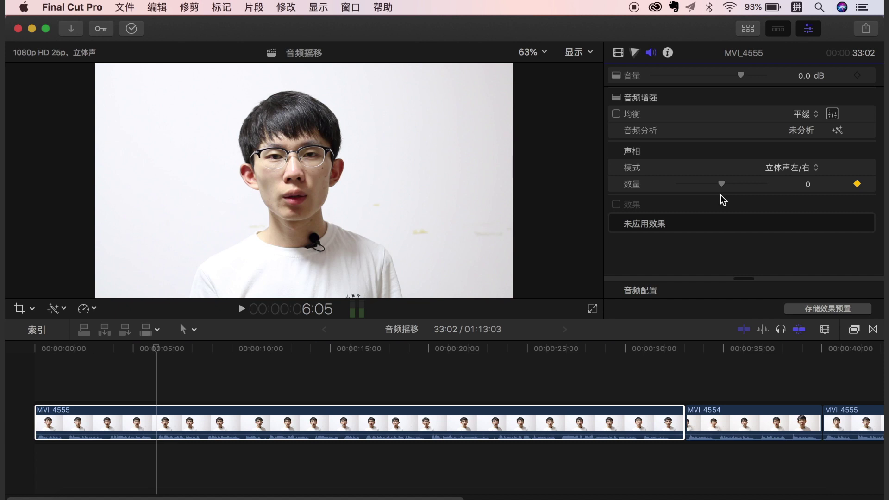
left_click(157, 349)
left_click_drag(158, 350, 202, 353)
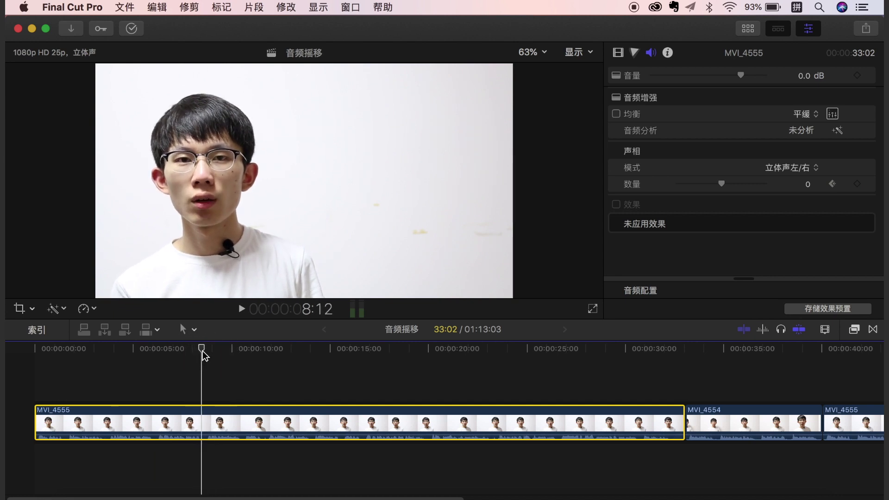
left_click_drag(720, 184, 671, 190)
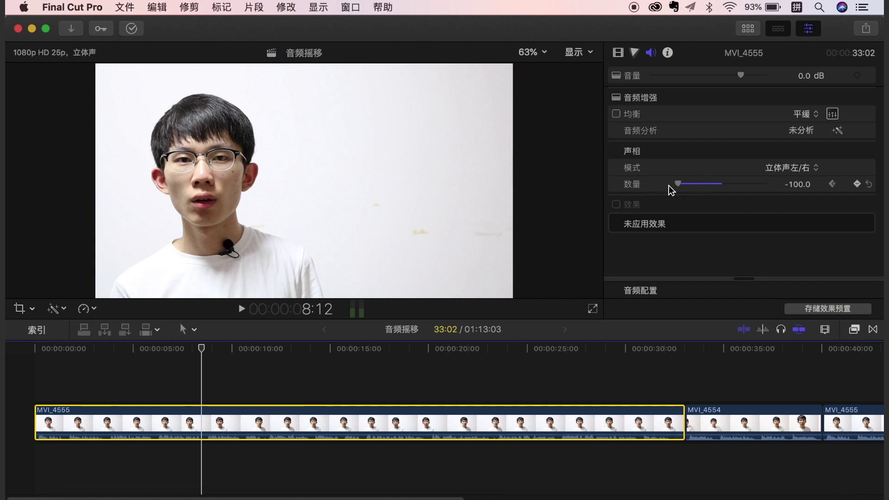
Add pan amount keyframes of 100 at 12:07 and 0 at 14:02
mouse_move(200, 350)
left_mouse_down()
mouse_move(293, 350)
mouse_move(276, 350)
left_mouse_up()
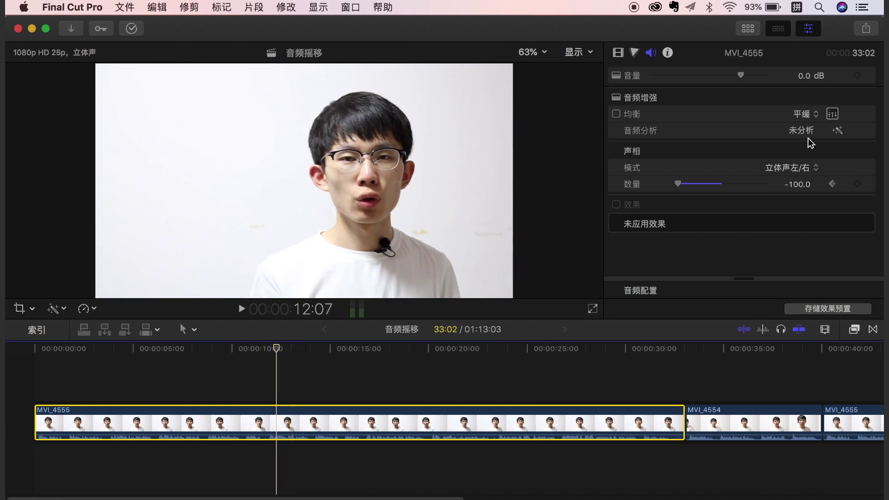
left_click_drag(678, 184, 766, 185)
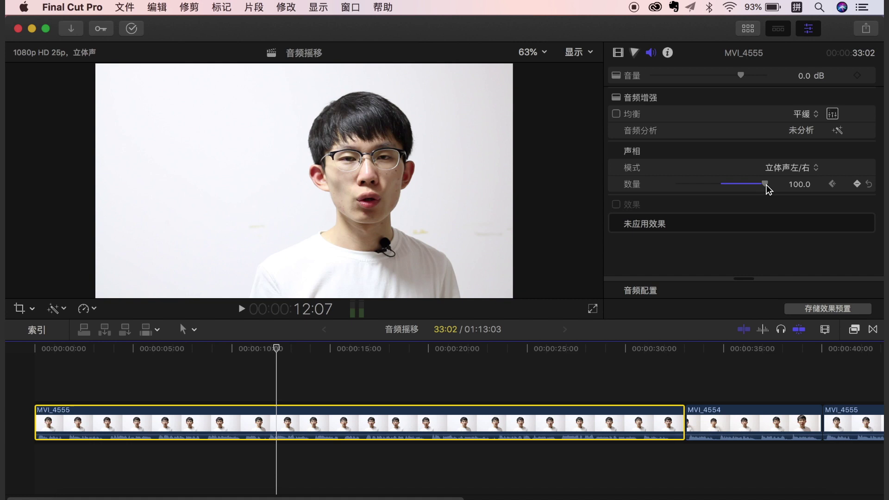
left_click(276, 351)
left_click_drag(277, 353, 312, 353)
left_click(800, 186)
left_click(801, 184)
type("0")
key("Return")
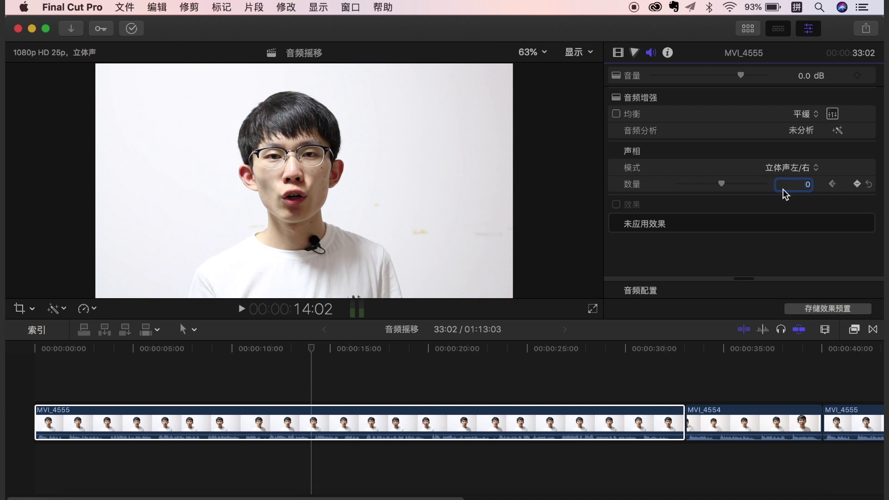
Play the pan animation from 5:22, then keyframe the pan amount at -13.0 at 15:01
left_click_drag(308, 345, 154, 365)
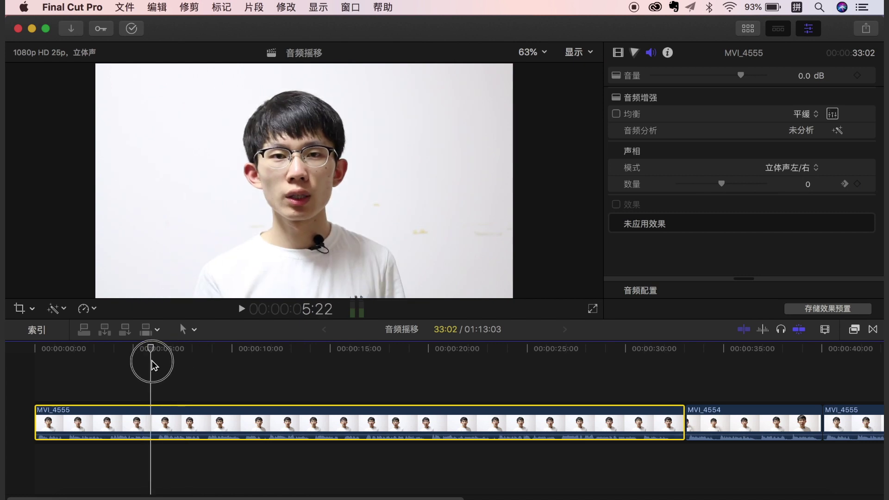
key("space")
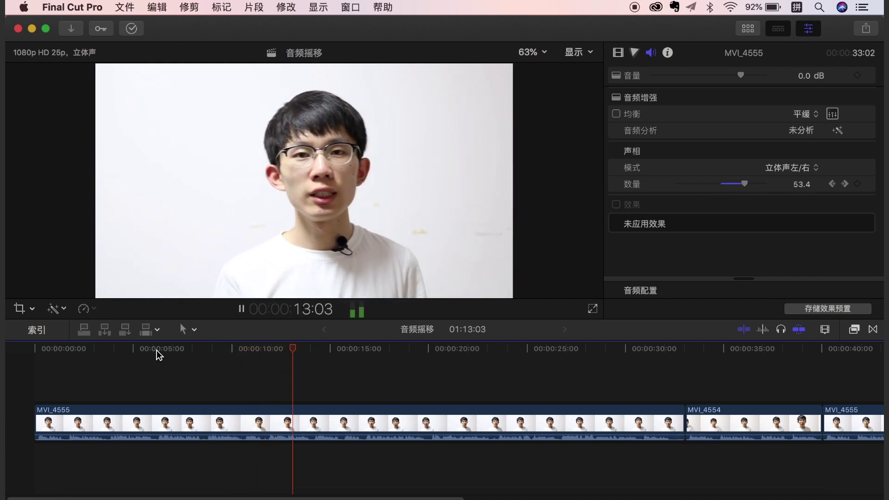
key("space")
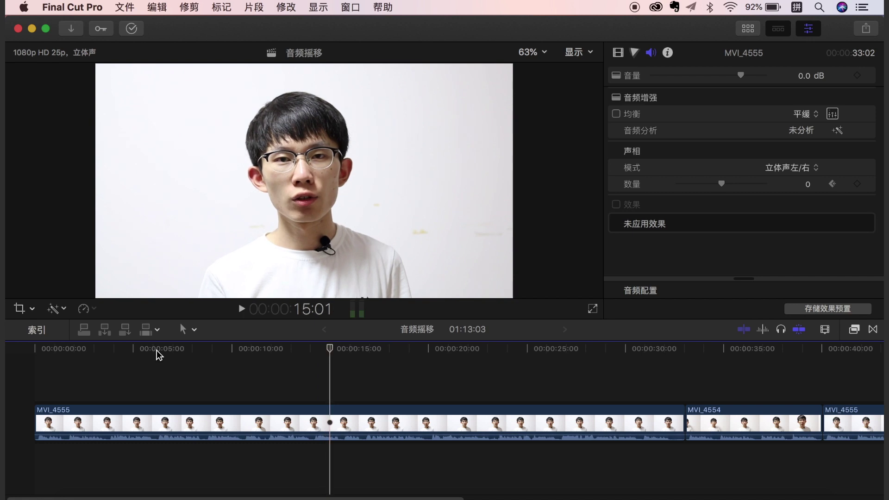
left_click(857, 184)
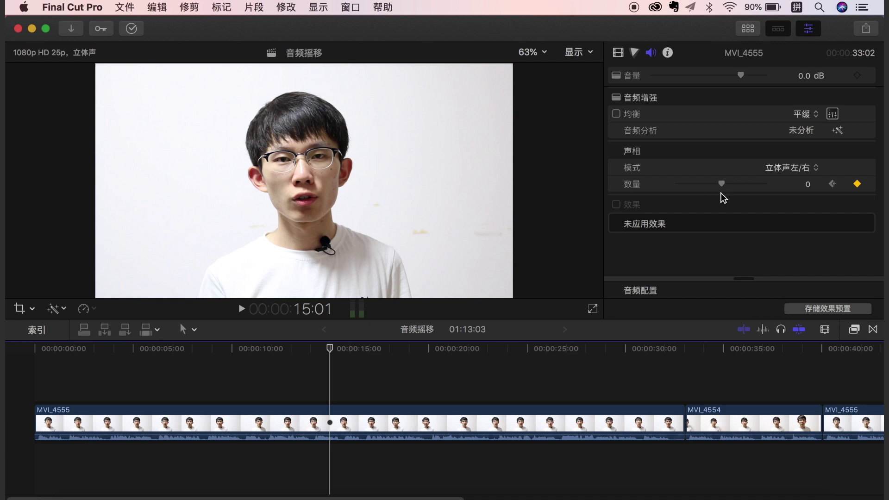
left_click_drag(724, 185, 717, 184)
Change project 音频摇移's audio channels from stereo to 环绕声 (surround) in its project settings
key("Home")
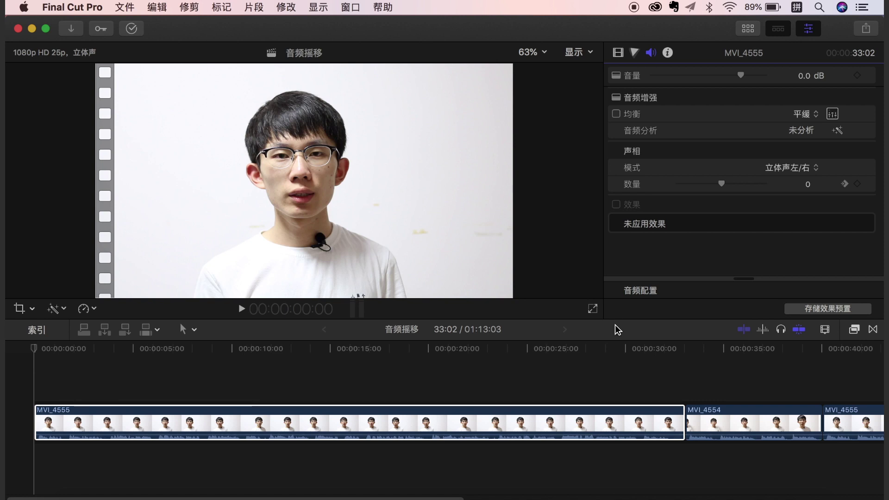
left_click(748, 29)
left_click(141, 127)
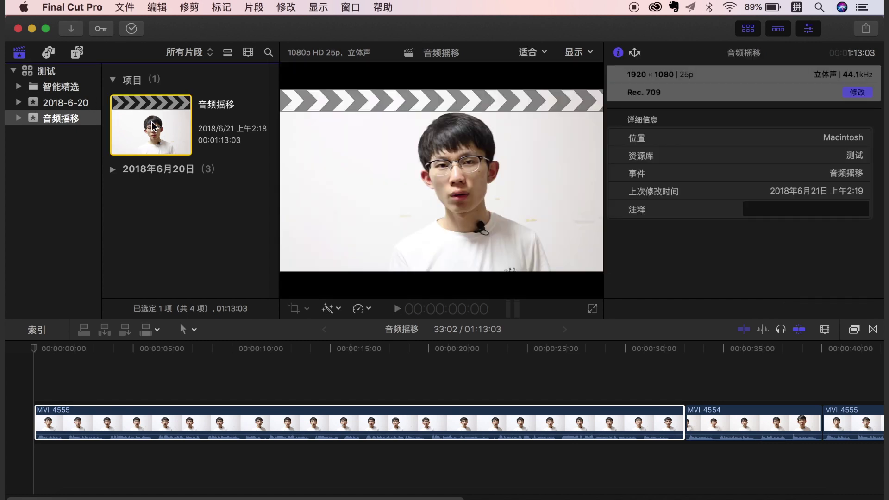
left_click(859, 95)
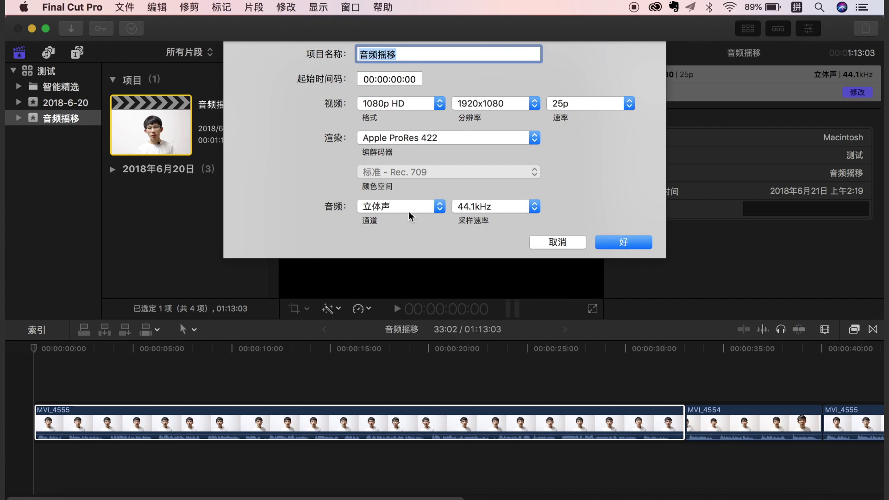
left_click(406, 209)
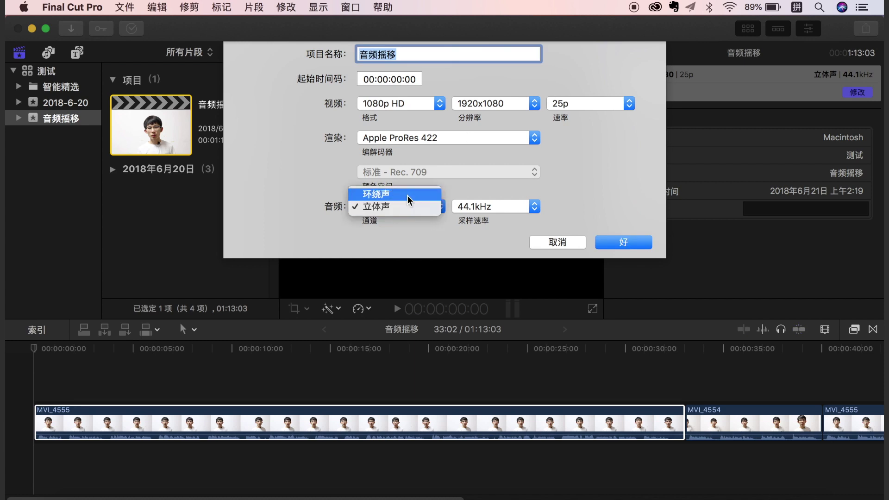
left_click(407, 196)
left_click(623, 241)
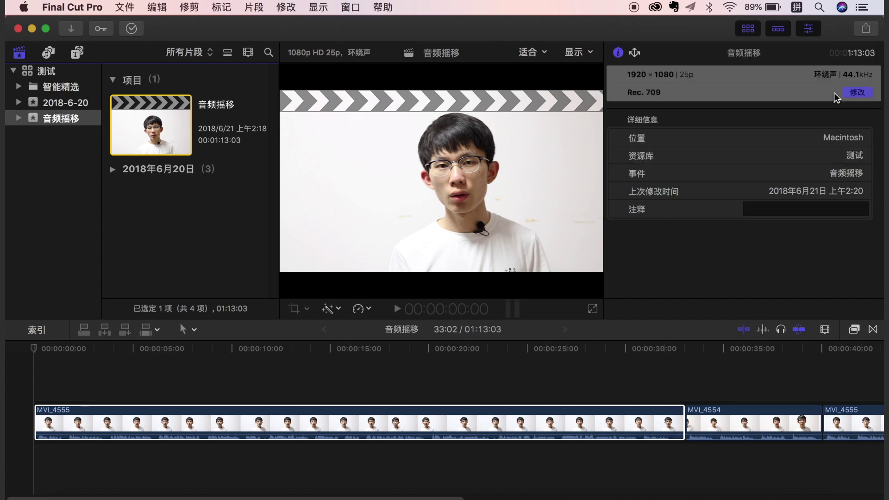
left_click(741, 29)
Select and preview clip MVI_4554, then set its pan mode to 基本环绕声 (Basic Surround)
left_click(685, 369)
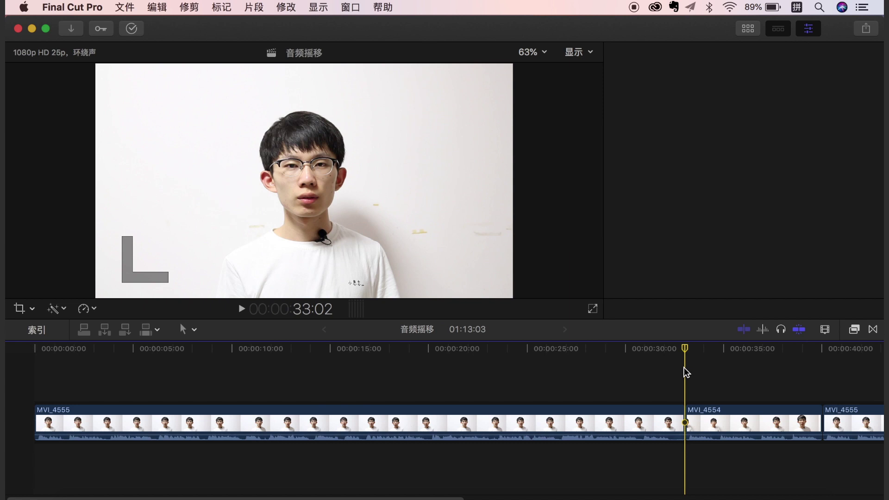
left_click(744, 427)
scroll(469, 489, "right", 5)
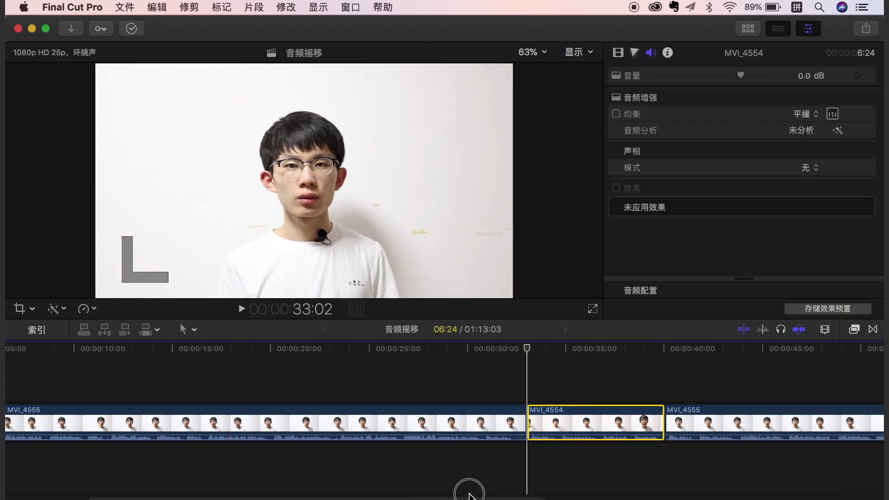
mouse_move(413, 349)
left_mouse_down()
mouse_move(465, 350)
mouse_move(411, 357)
left_mouse_up()
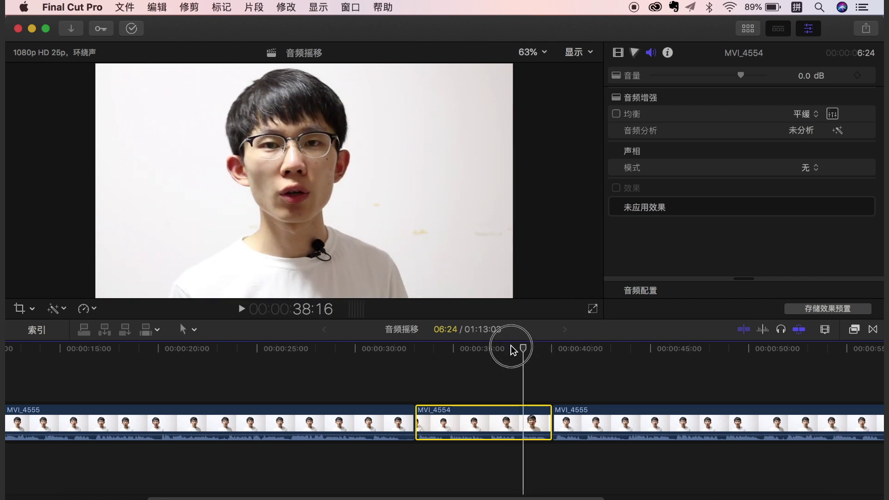
key("l")
left_click(810, 167)
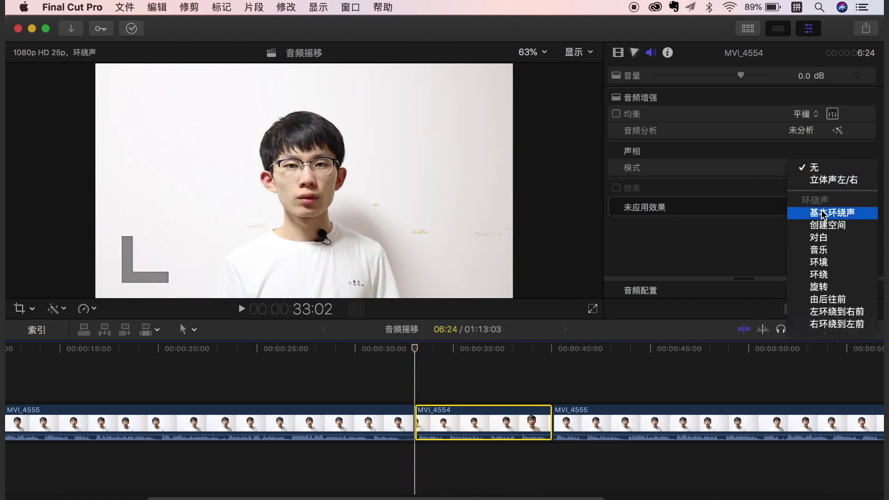
left_click(821, 211)
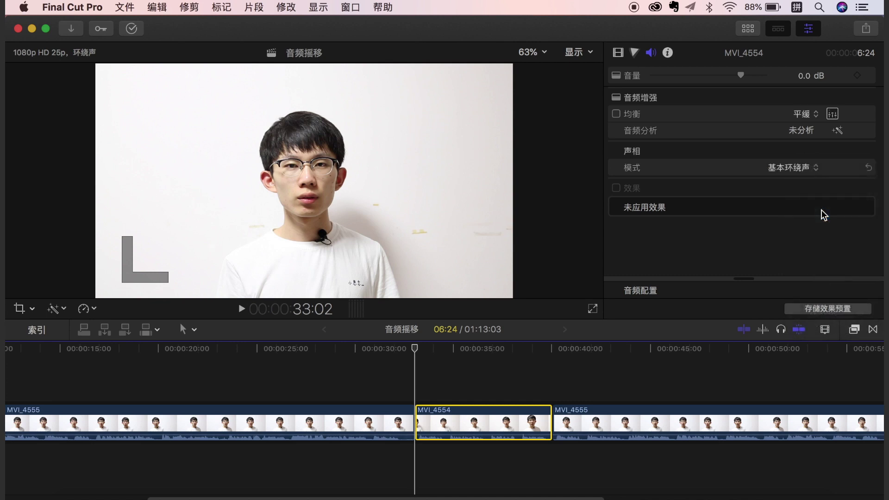
scroll(824, 156, "down", 2)
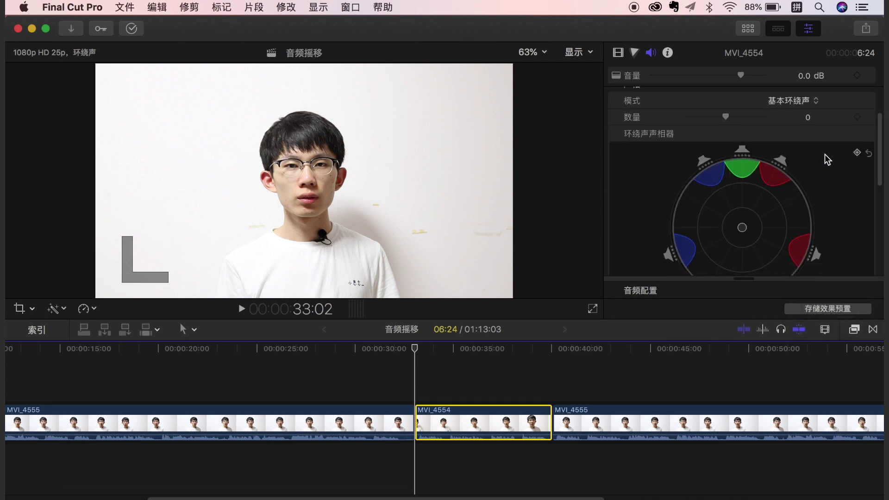
scroll(824, 154, "down", 2)
scroll(824, 155, "down", 2)
scroll(825, 155, "up", 2)
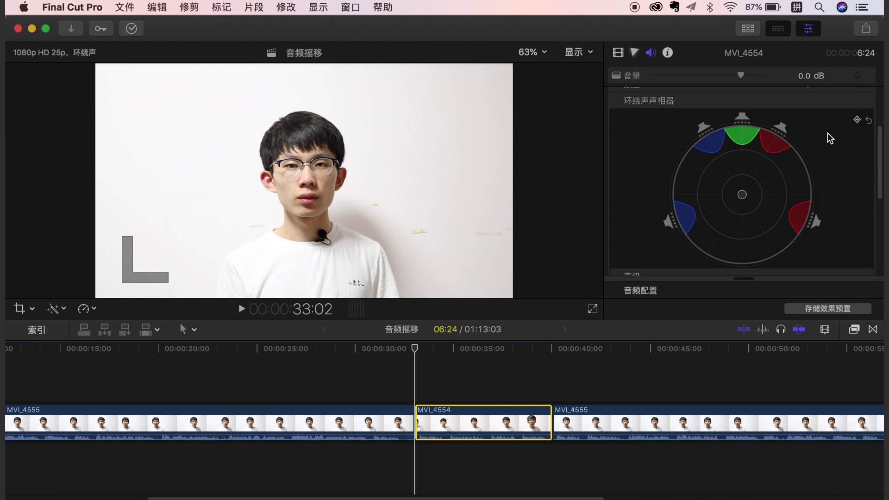
left_click_drag(743, 196, 744, 199)
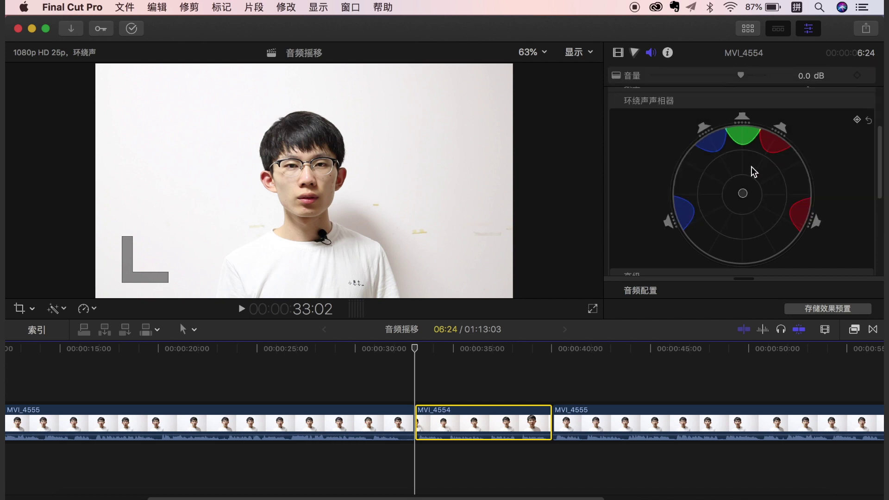
left_click_drag(744, 194, 744, 131)
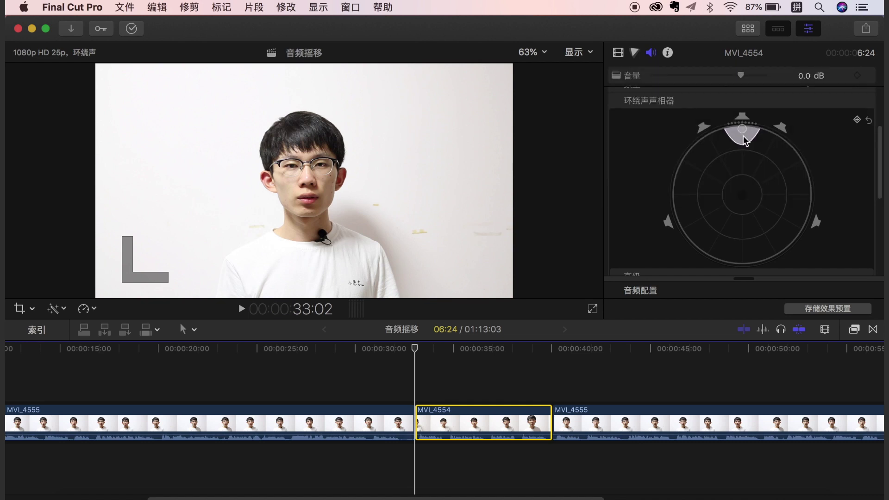
left_click_drag(742, 130, 753, 151)
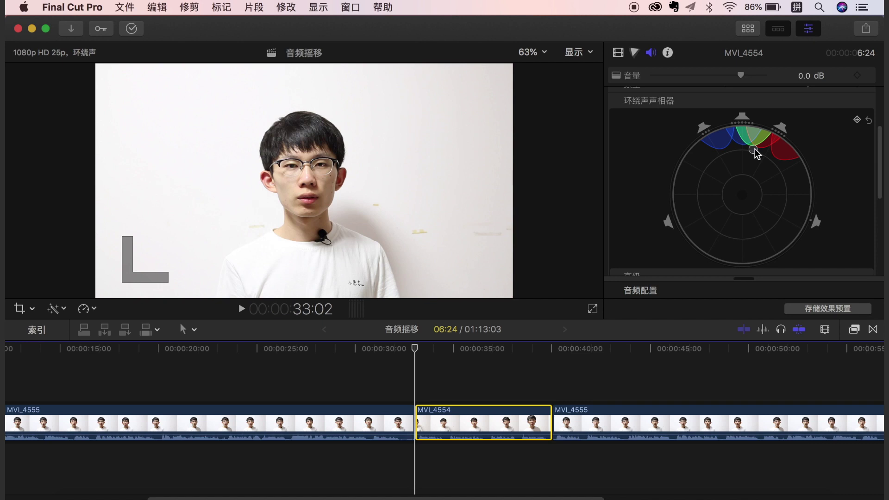
left_click(869, 120)
key("space")
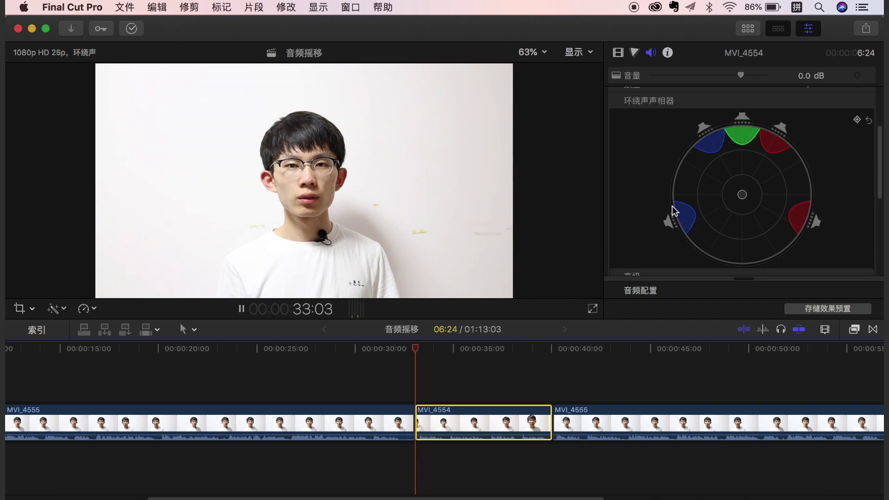
mouse_move(742, 195)
left_mouse_down()
mouse_move(798, 206)
mouse_move(758, 166)
mouse_move(739, 242)
left_mouse_up()
left_click(415, 351)
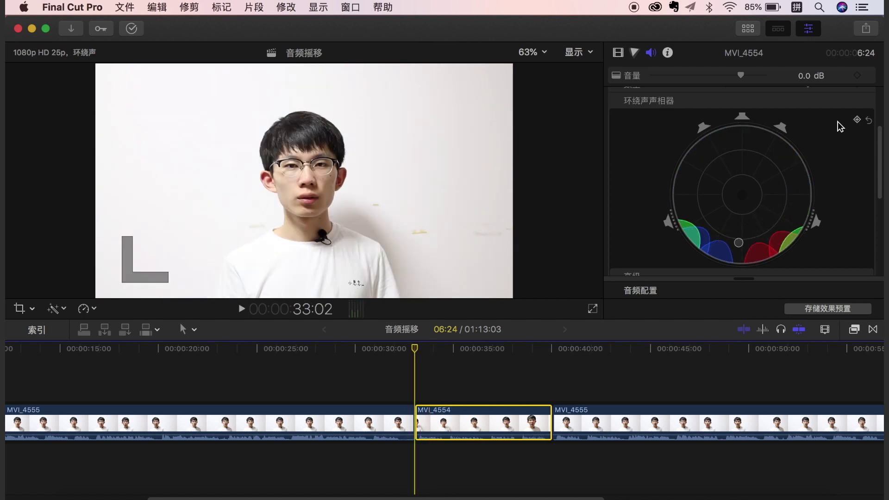
left_click(868, 121)
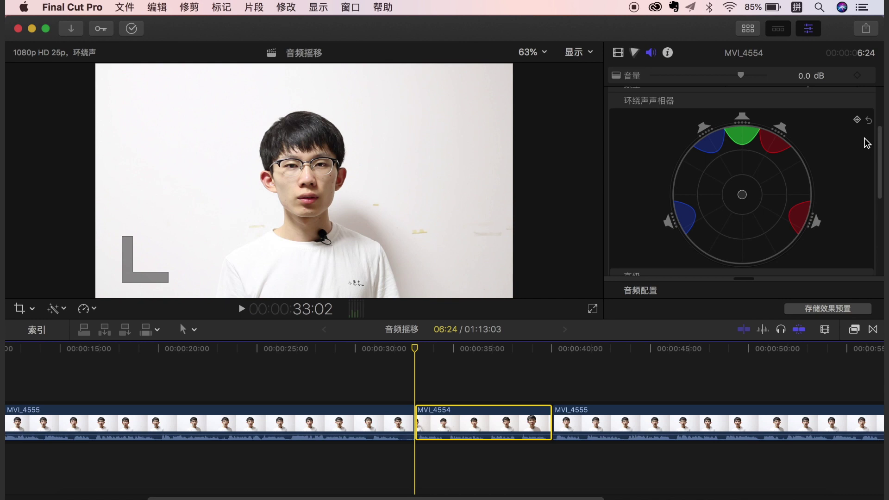
Keyframe MVI_4554's surround pan at 33:02 with the sound moved toward the front
left_click(857, 121)
left_click_drag(742, 198, 742, 172)
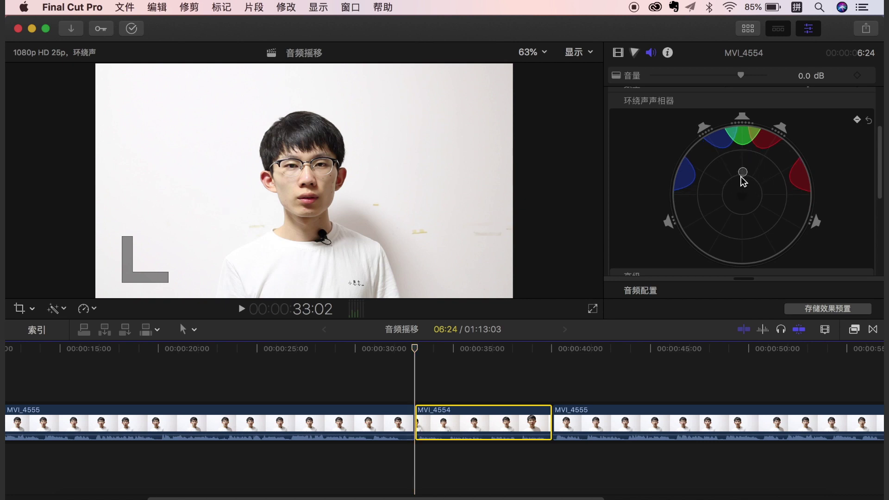
left_click_drag(417, 350, 554, 349)
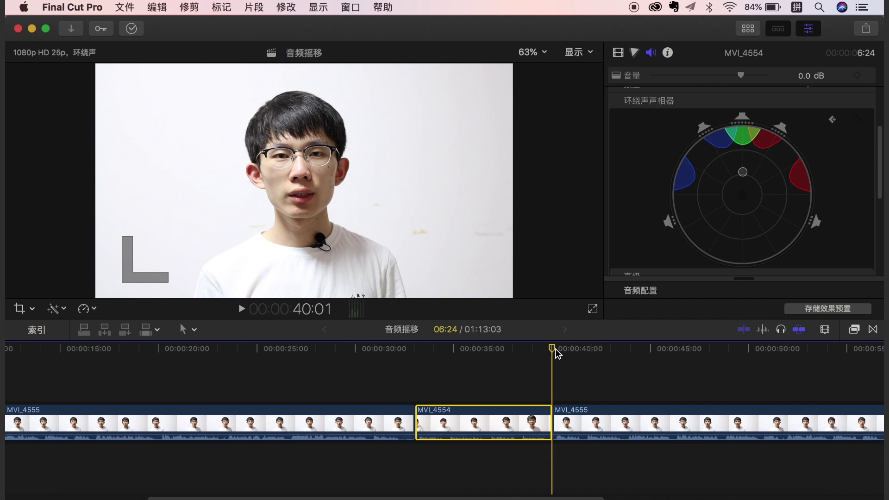
At 40:00, keyframe the surround pan back to centre, then return the playhead to 33:02
key("Left")
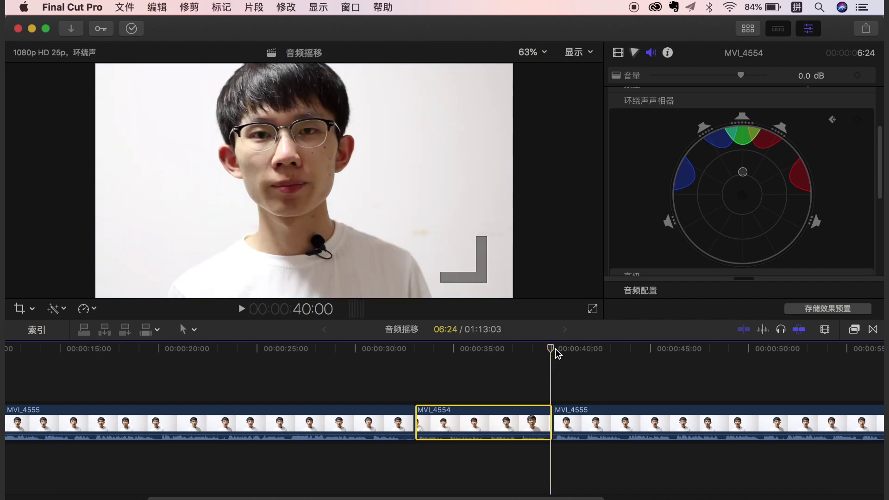
left_click(743, 173)
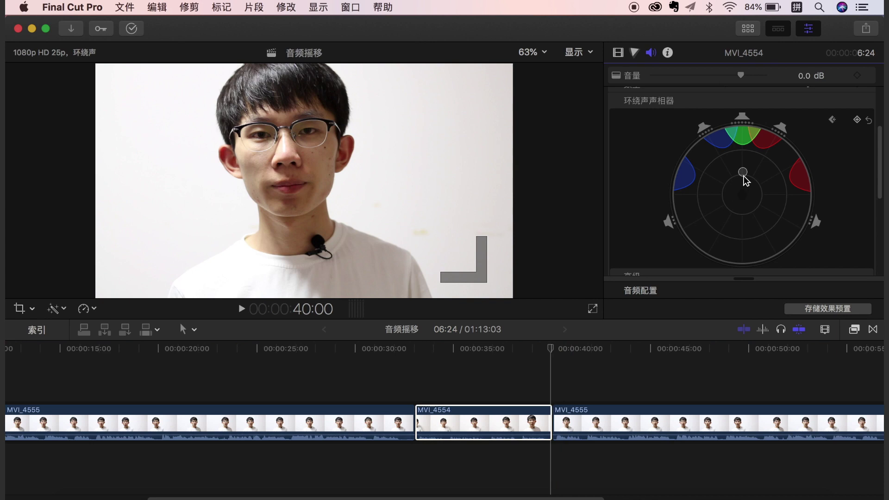
left_click_drag(744, 176, 744, 206)
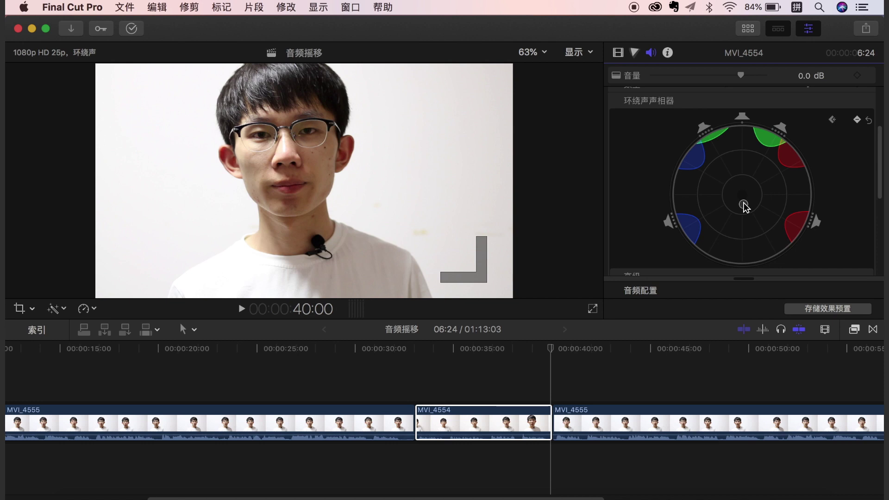
left_click_drag(551, 348, 414, 350)
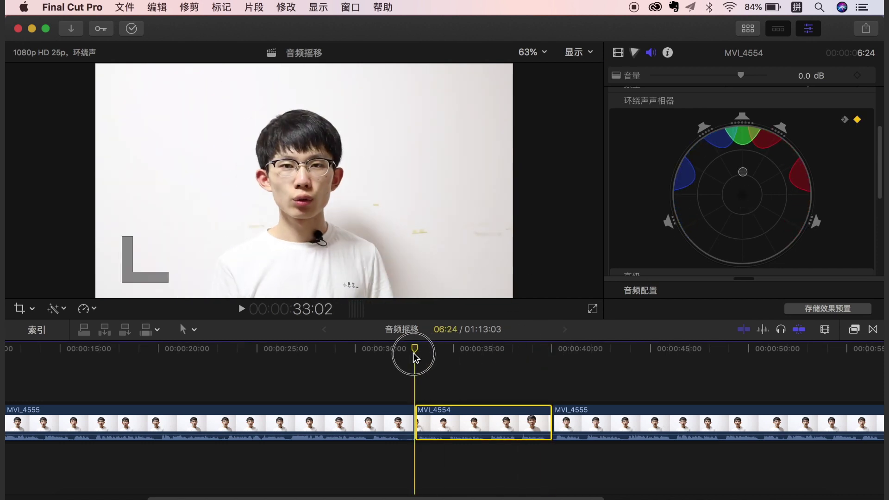
Play the front-to-centre pan animation, stop at 39:23, and add a surround pan keyframe there
key("space")
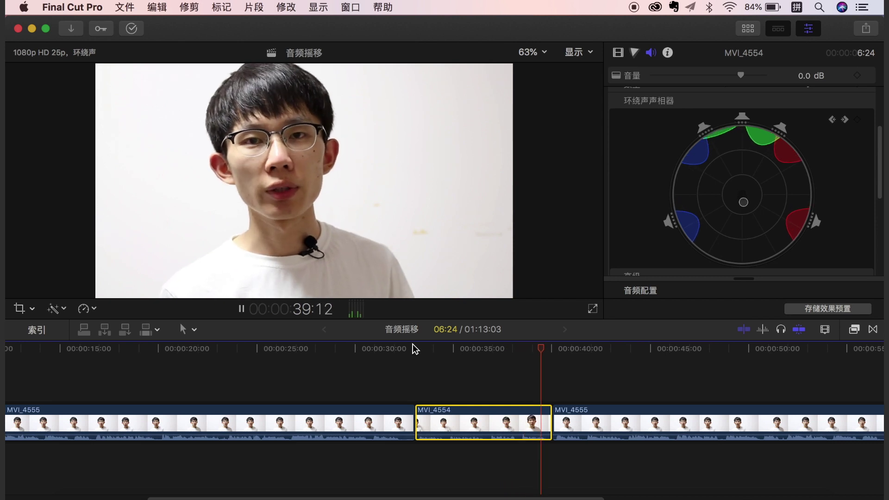
key("space")
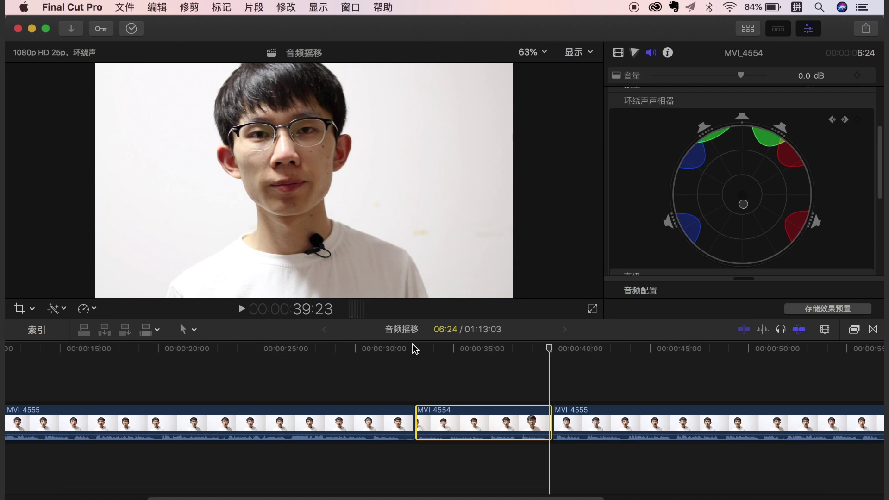
left_click(742, 131)
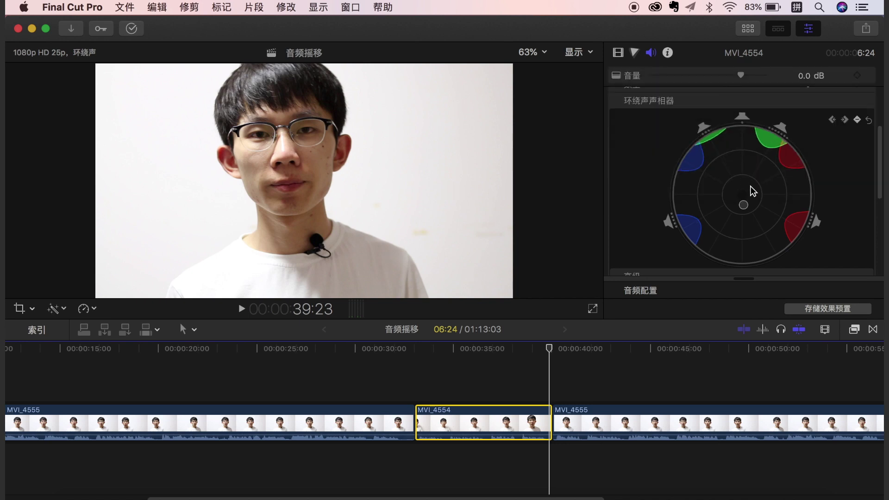
Nudge the surround puck forward and reveal Advanced settings: Surround Width 1.5, Ambient/Direct -20.0
mouse_move(744, 205)
left_mouse_down()
mouse_move(742, 169)
mouse_move(743, 203)
left_mouse_up()
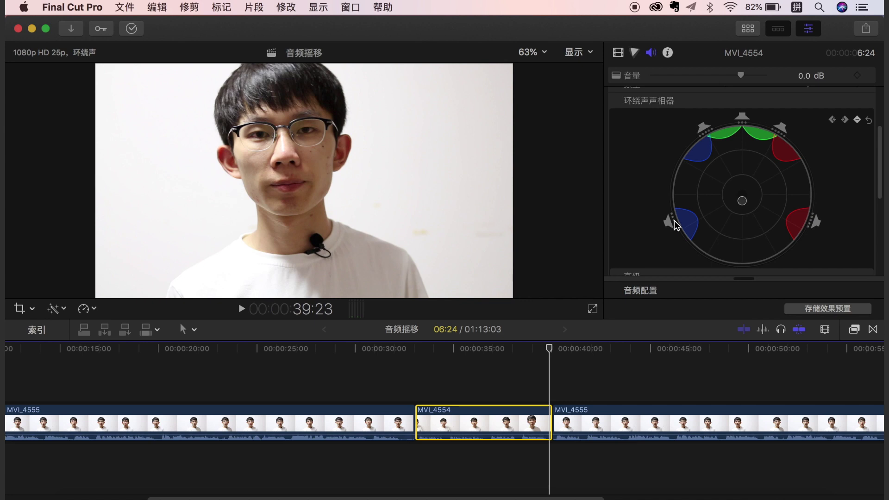
left_click_drag(879, 144, 878, 212)
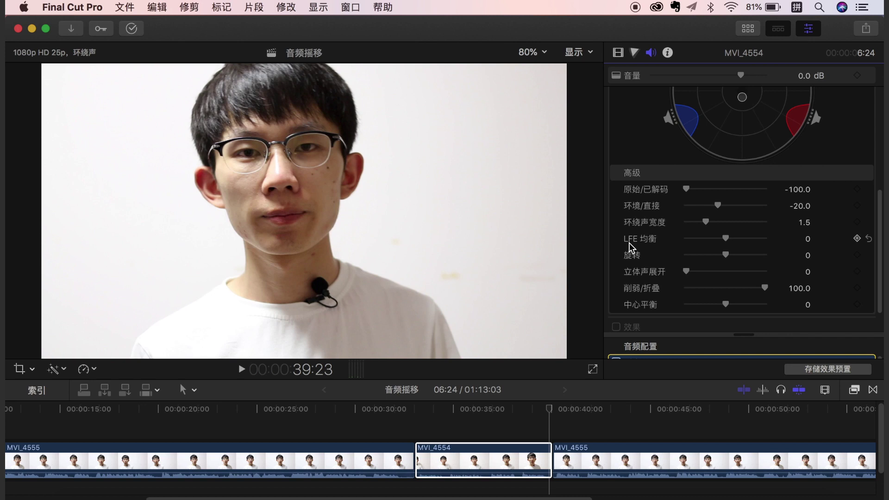
Try LFE Balance at 1.0, reset it to 0, then bring up the Pan Mode list
scroll(729, 251, "up", 1)
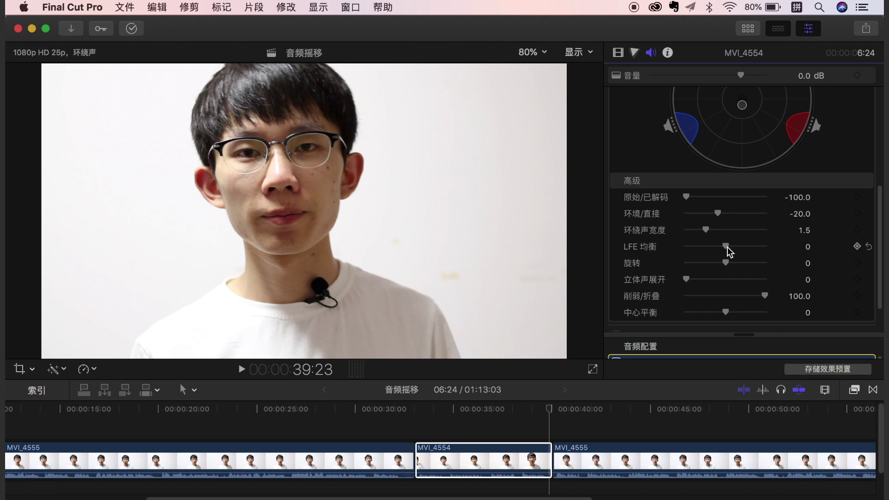
left_click_drag(728, 248, 850, 250)
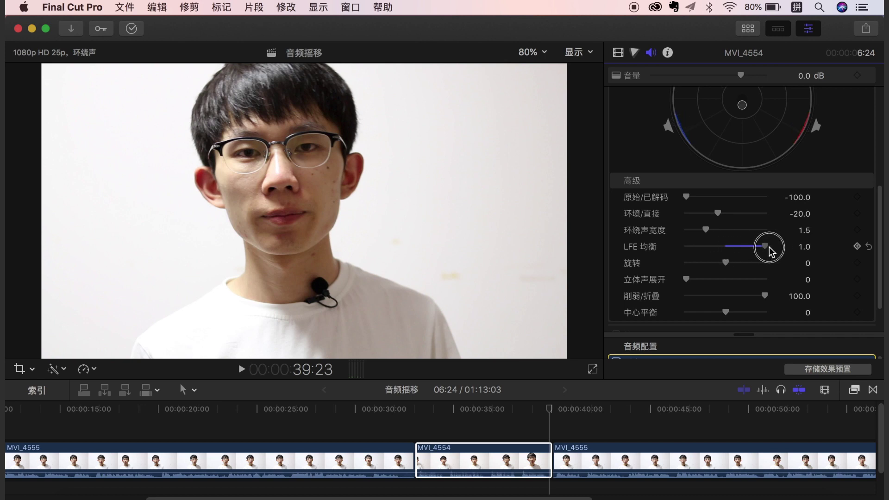
left_click(869, 246)
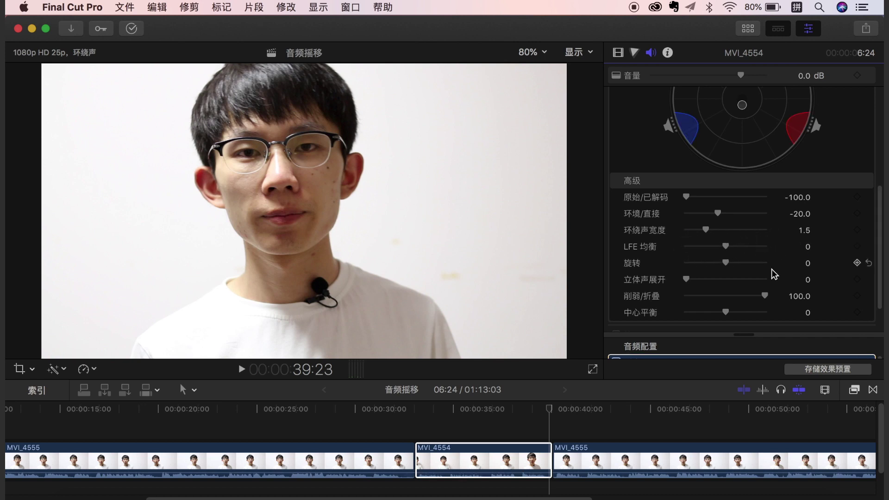
scroll(774, 274, "up", 5)
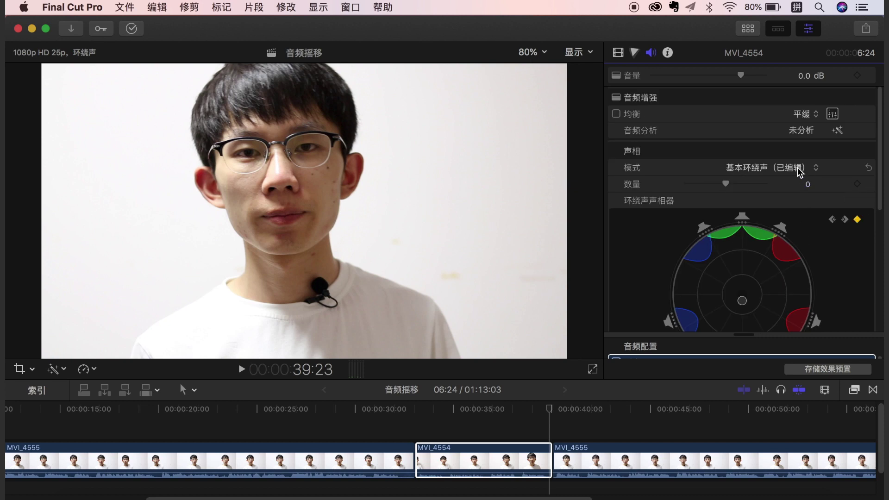
left_click(799, 169)
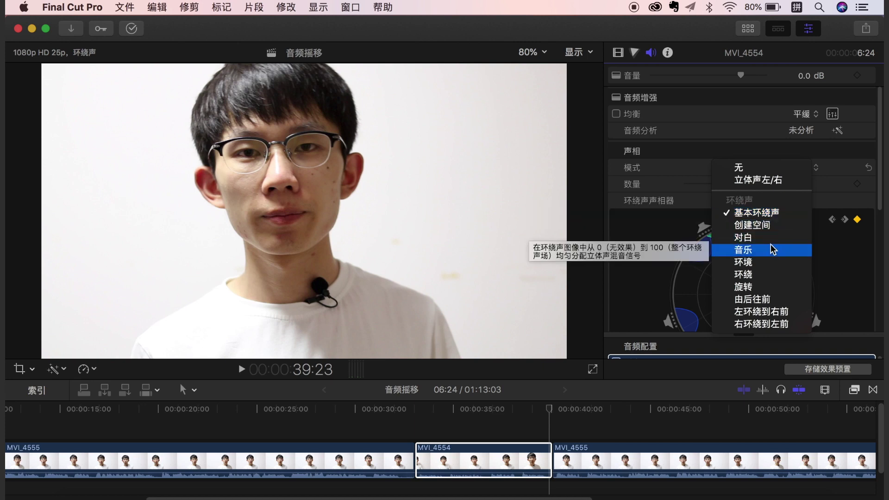
Try the Music preset, return to Basic Surround, then test a negative Amount and reset it to 0
left_click(772, 249)
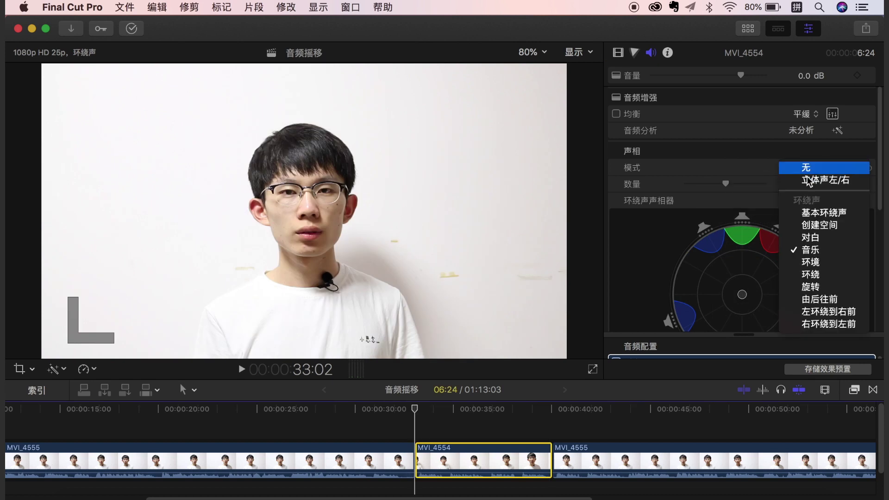
left_click(817, 213)
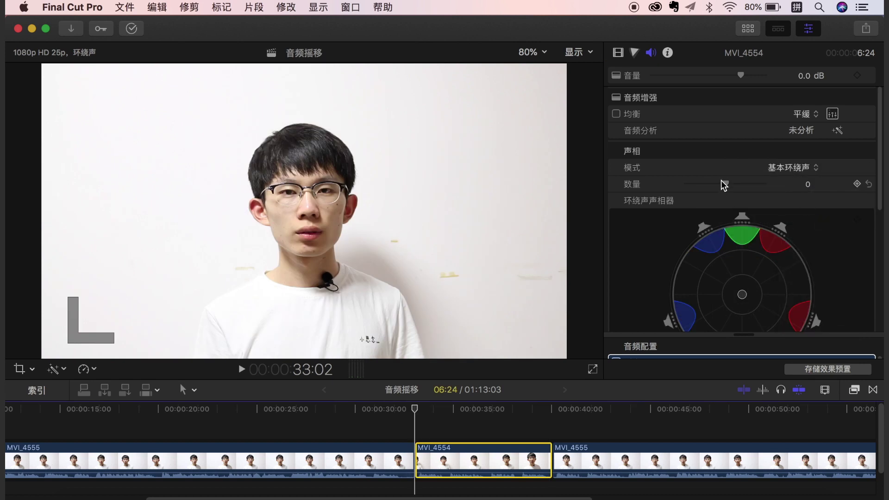
left_click_drag(725, 185, 690, 194)
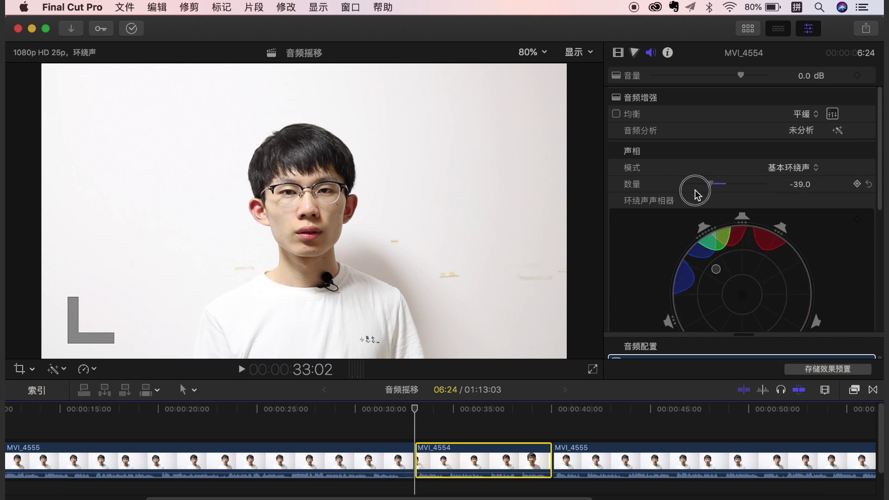
left_click(869, 183)
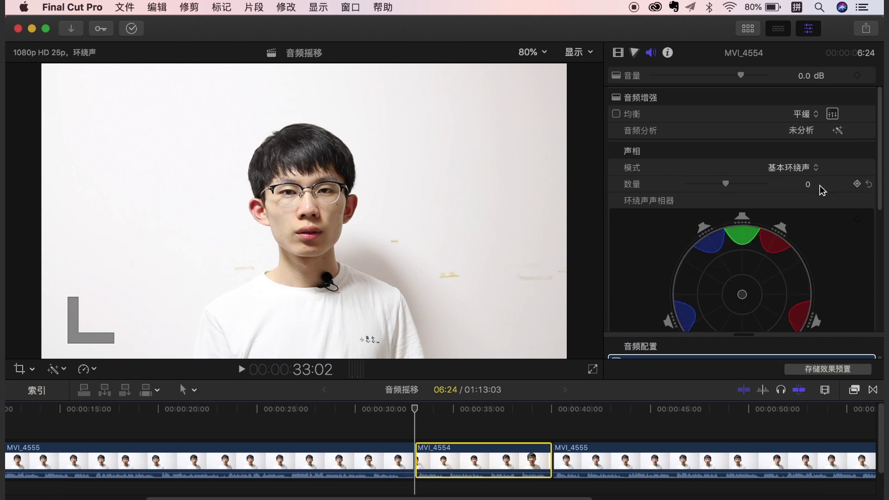